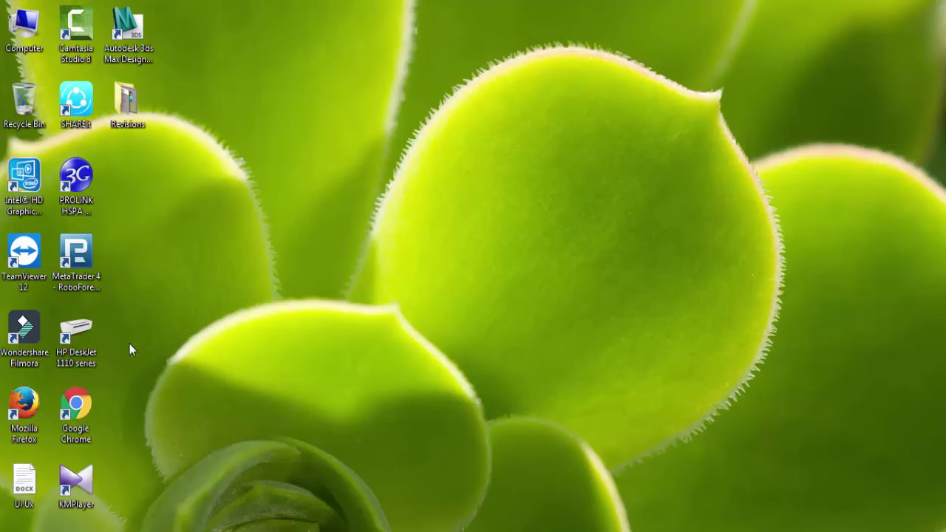
# Launch Google Chrome from its desktop shortcut.
pyautogui.doubleClick(77, 407)
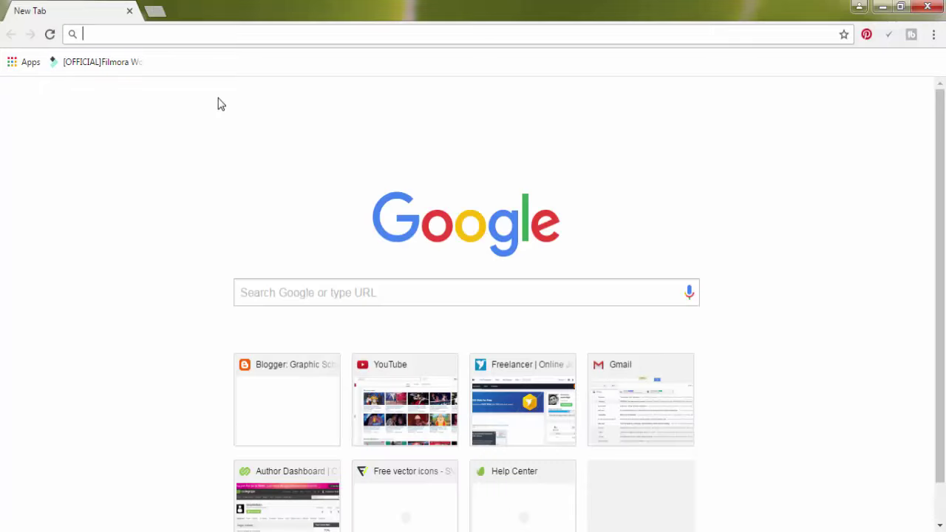
# Go to graphicriver.net by accepting the address-bar autocomplete for 'gr'.
pyautogui.write('gr')
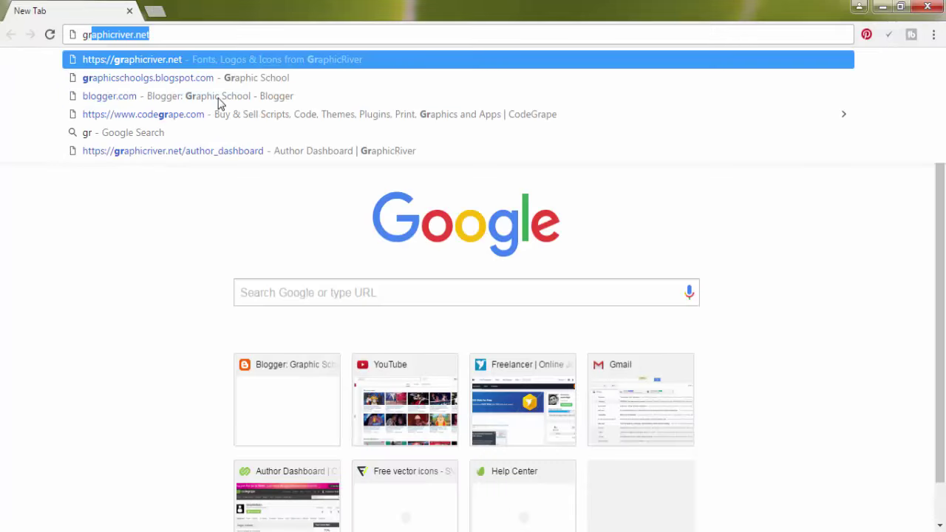
pyautogui.press('Return')
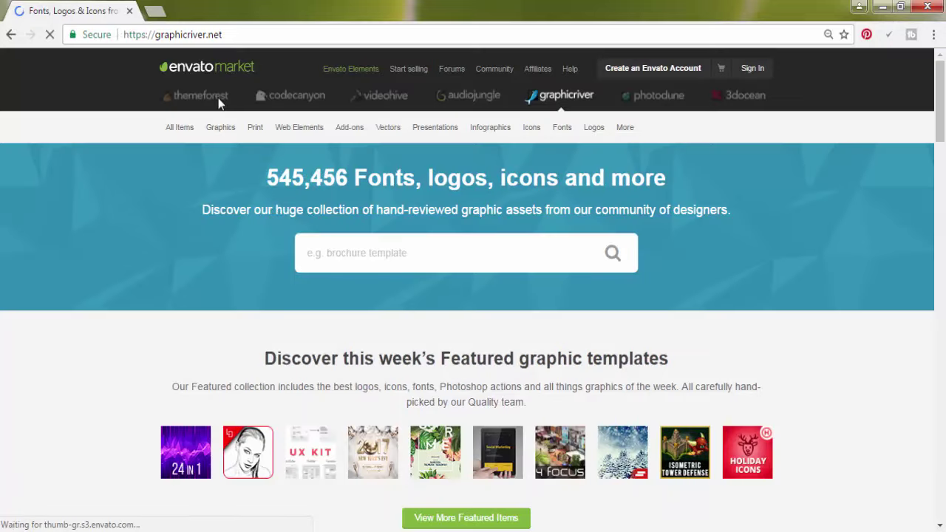
# Enter the first name, last name and e-mail on the Envato sign-up form and submit it.
pyautogui.click(660, 68)
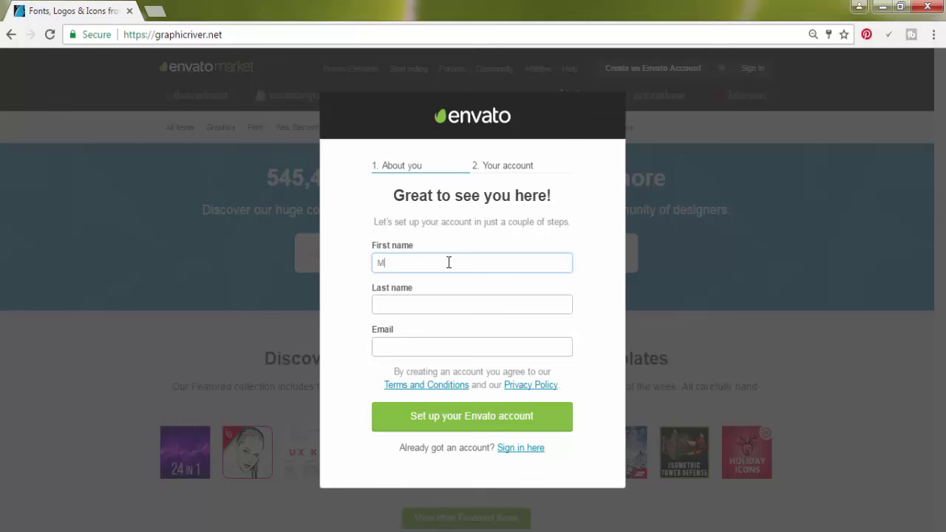
pyautogui.write('Grap')
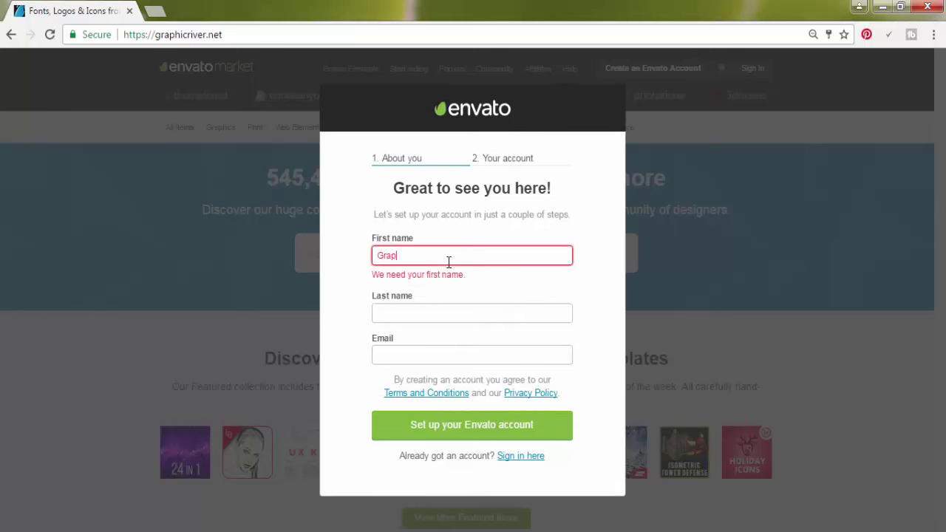
pyautogui.write('hic')
pyautogui.press('Tab')
pyautogui.write('S')
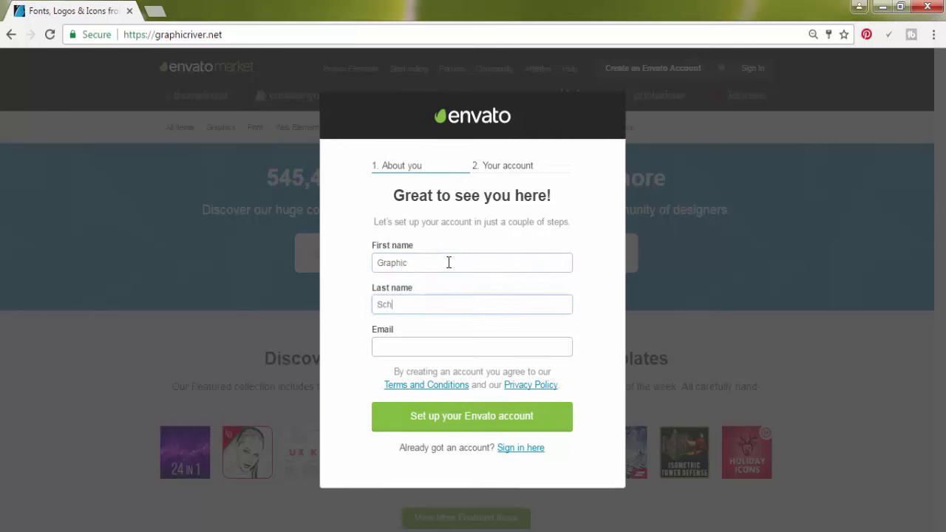
pyautogui.press('Tab')
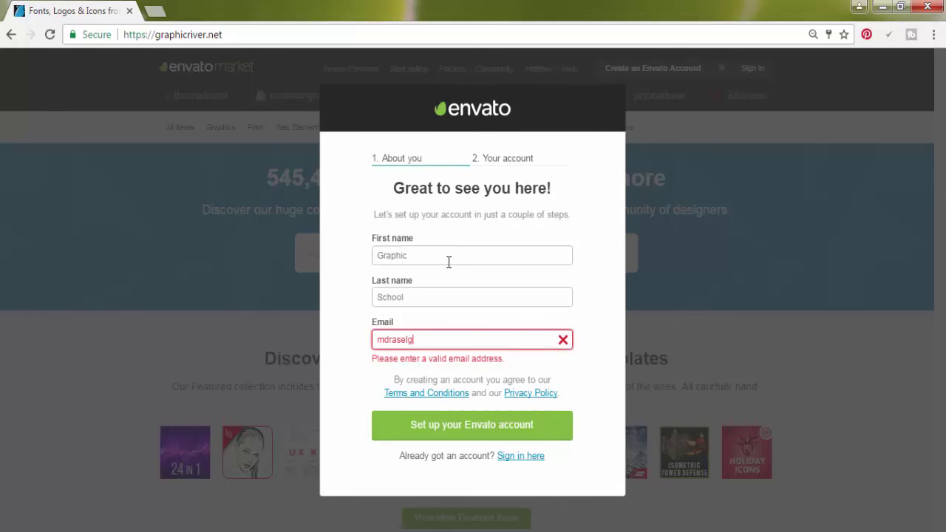
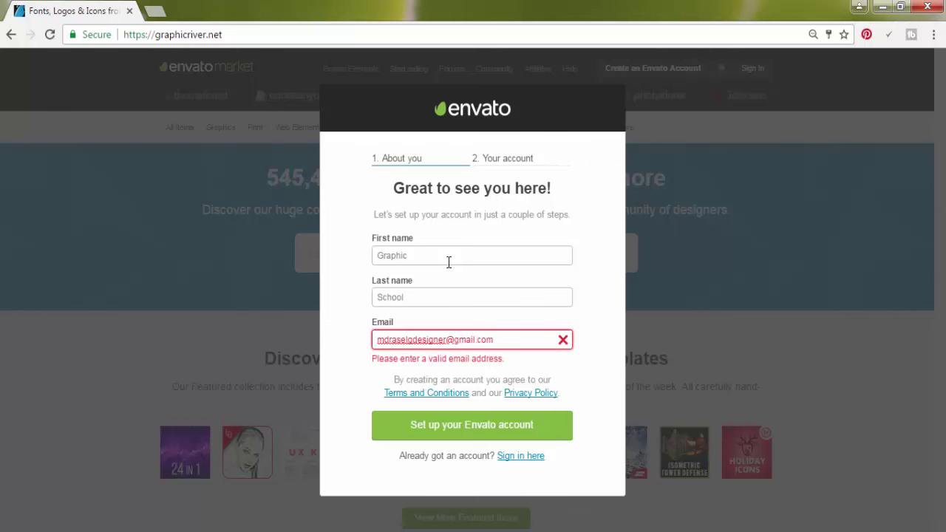
pyautogui.click(449, 263)
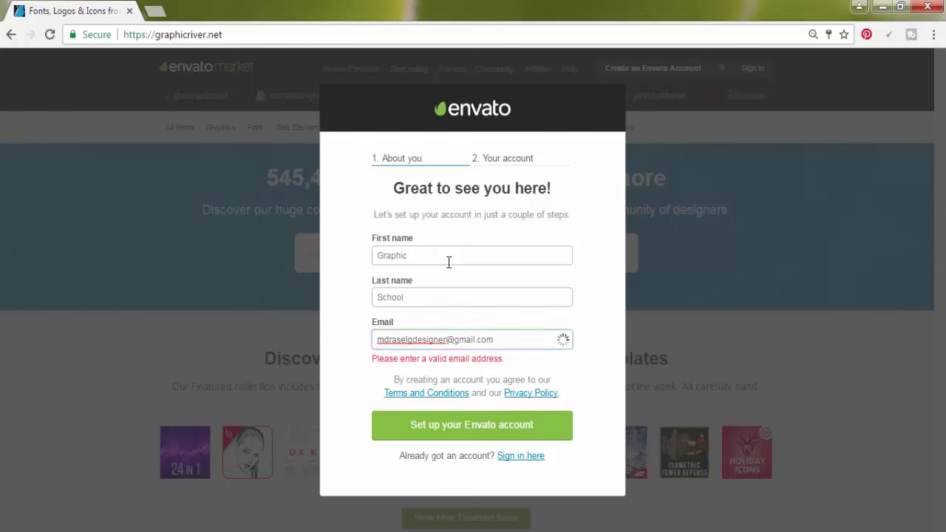
pyautogui.click(423, 301)
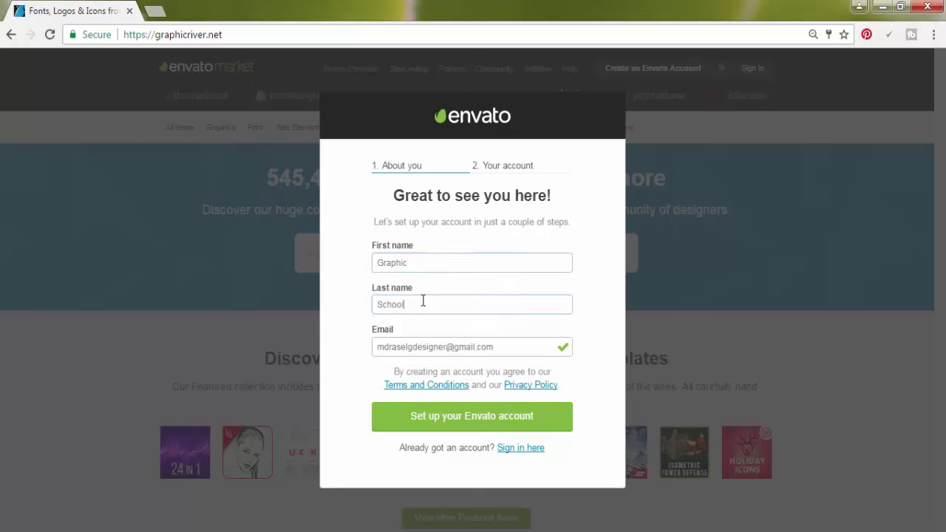
pyautogui.click(415, 348)
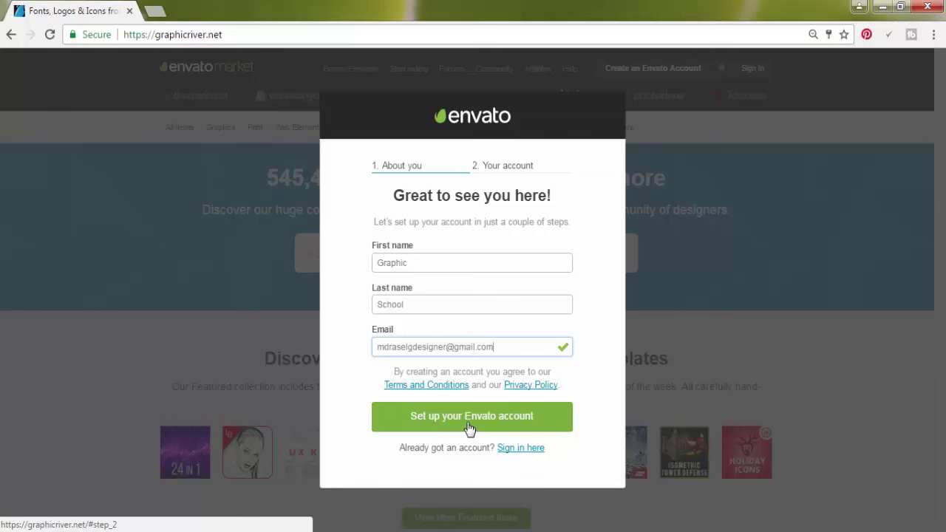
pyautogui.click(470, 429)
# Create the account and choose Bangladesh as the location on the Welcome form.
pyautogui.click(481, 458)
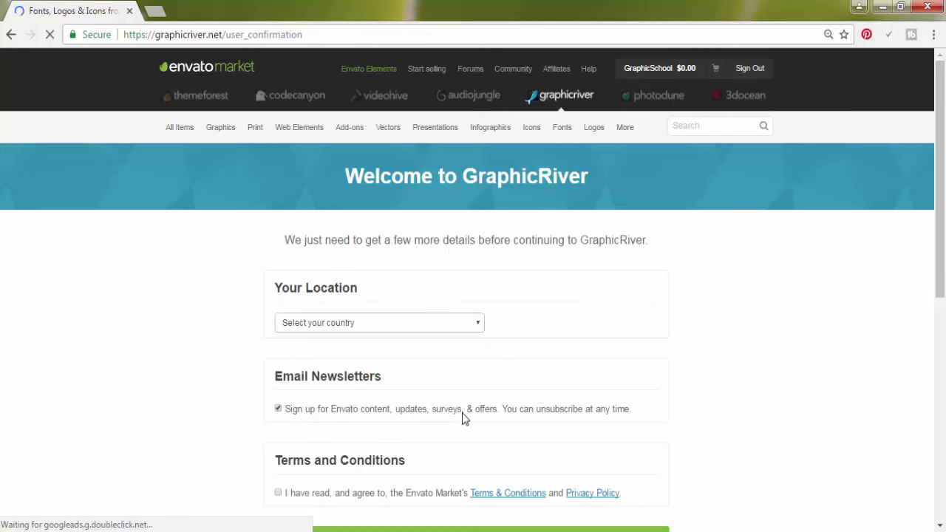
pyautogui.click(382, 333)
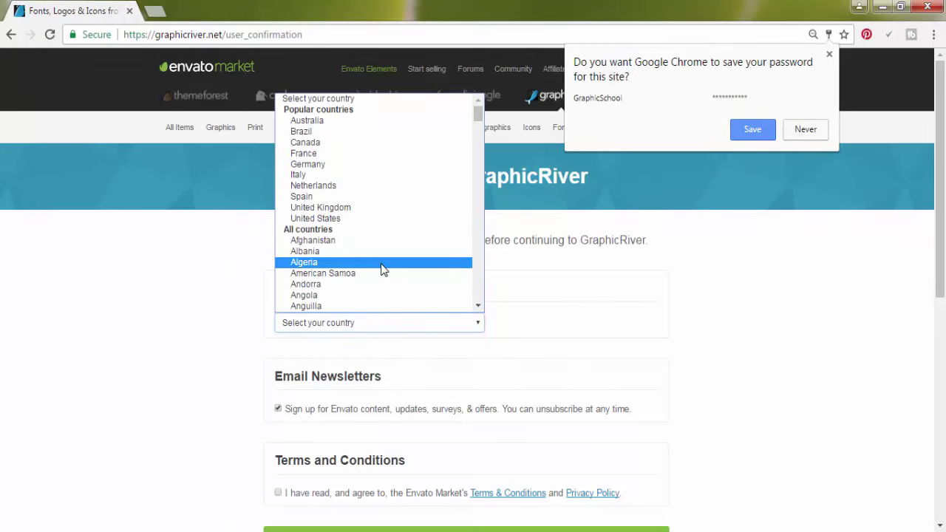
pyautogui.press('b')
pyautogui.press('Down')
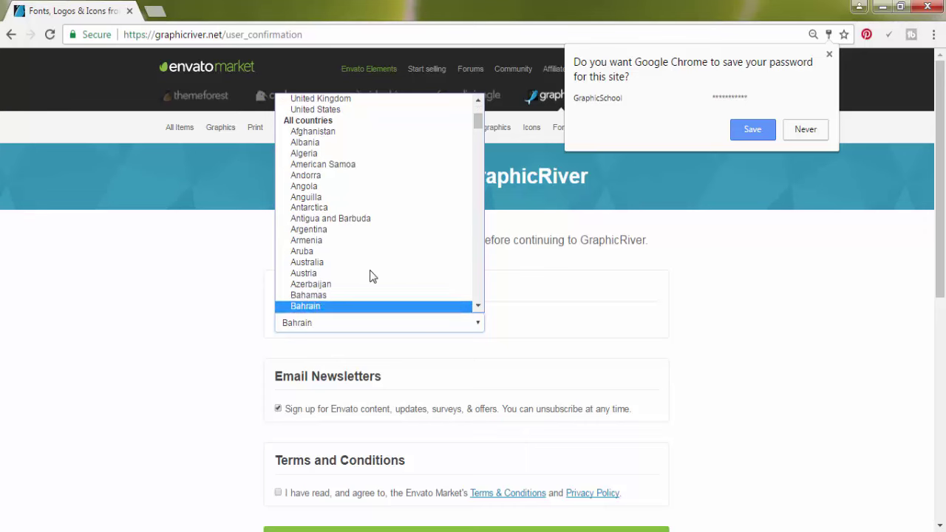
pyautogui.click(363, 309)
pyautogui.scroll(-4, 473, 374)
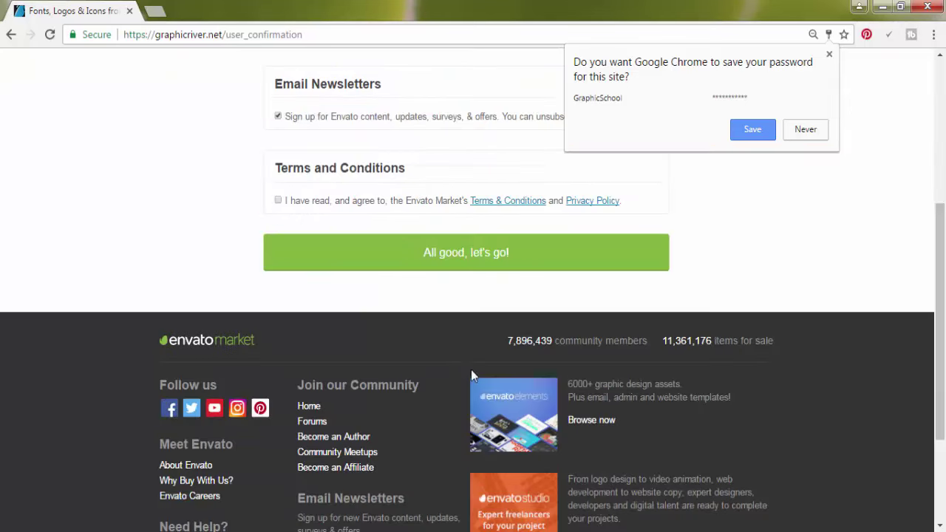
pyautogui.scroll(1, 414, 347)
# Accept the terms and conditions and submit the welcome details.
pyautogui.click(277, 274)
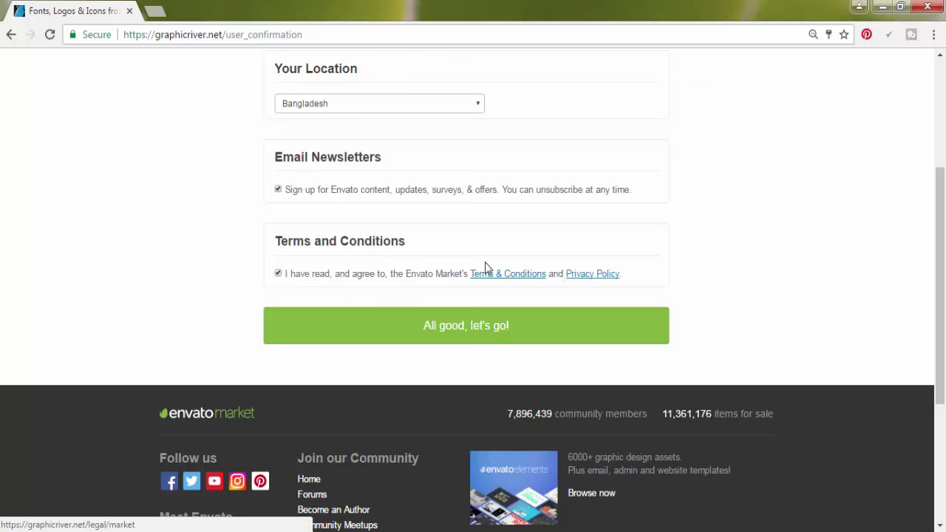
pyautogui.scroll(3, 692, 294)
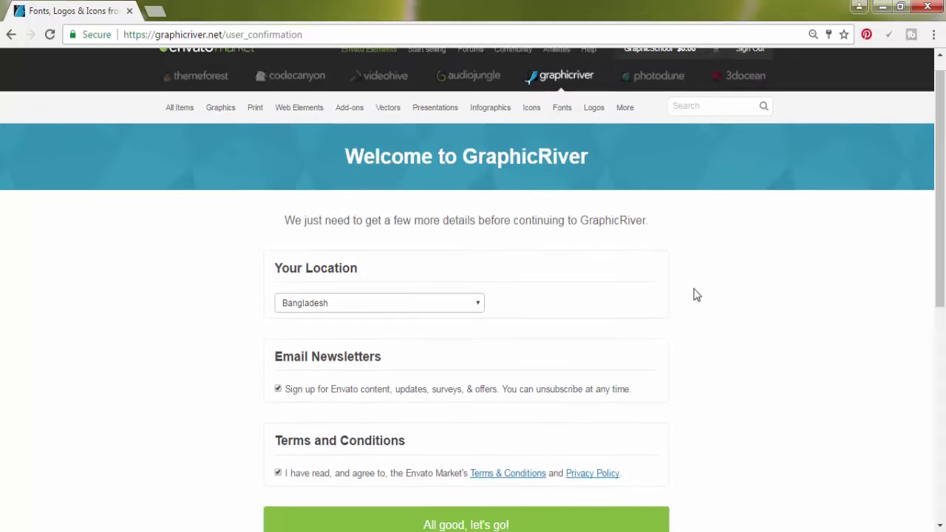
pyautogui.scroll(-2, 410, 431)
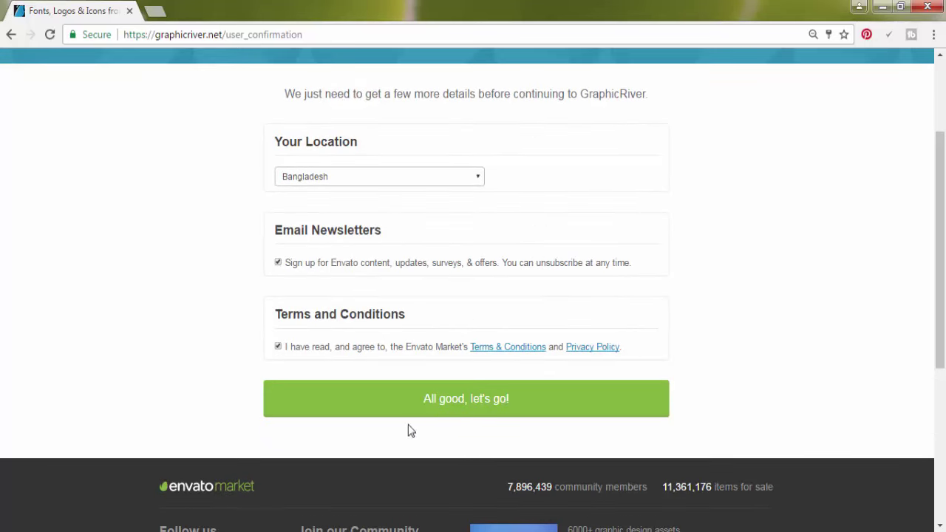
pyautogui.click(458, 406)
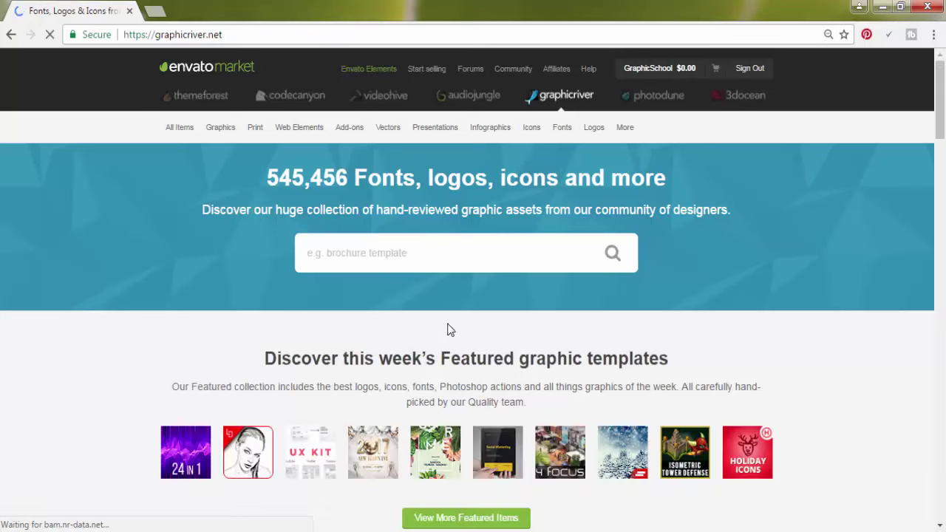
# Bring up the signed-in account's dropdown from its name at the top of the homepage.
pyautogui.moveTo(618, 75)
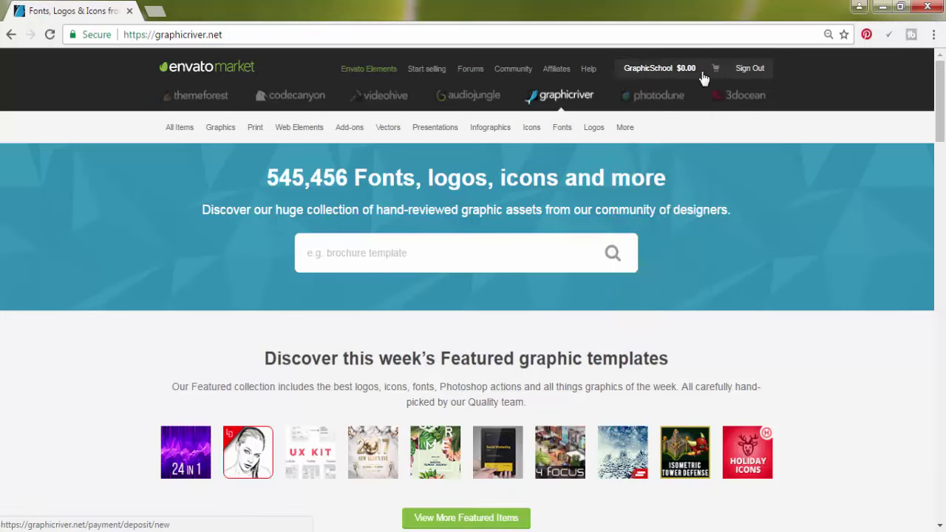
pyautogui.moveTo(683, 69)
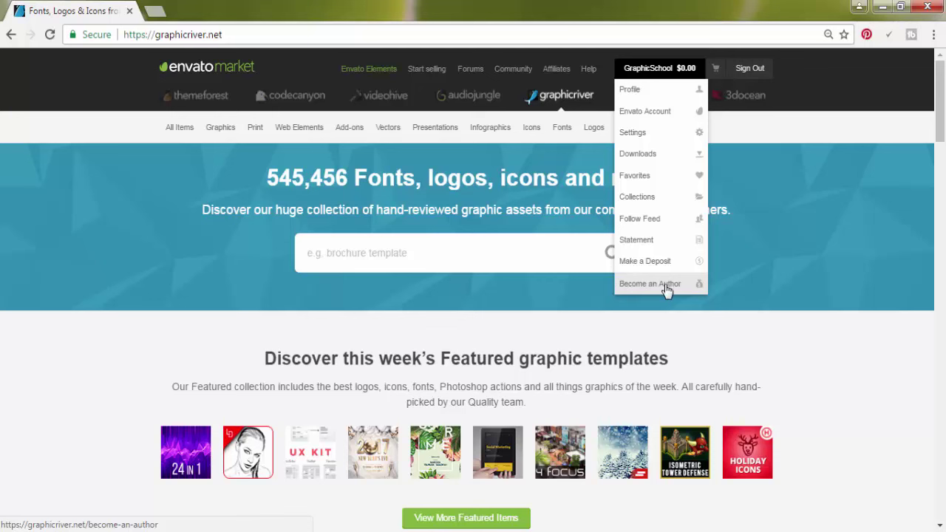
# Go to the Become an author page.
pyautogui.click(658, 285)
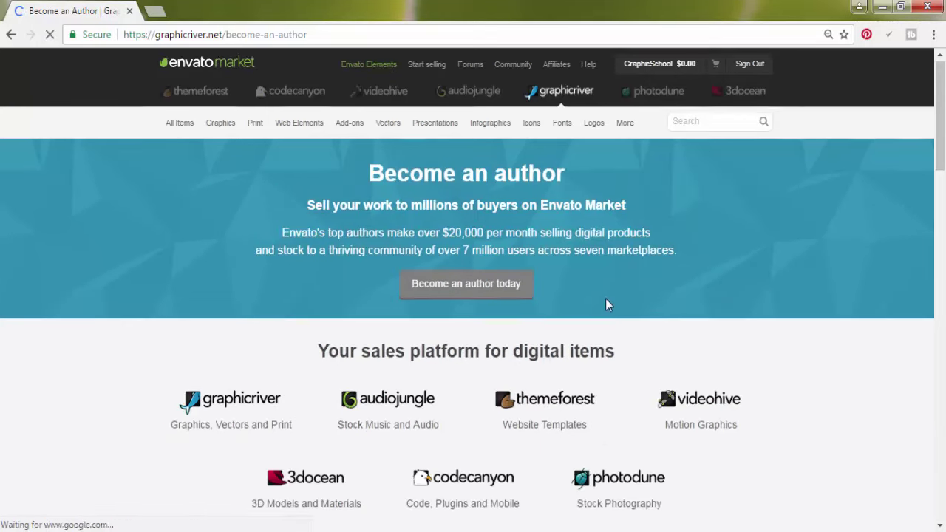
pyautogui.scroll(-1, 423, 243)
pyautogui.scroll(1, 518, 281)
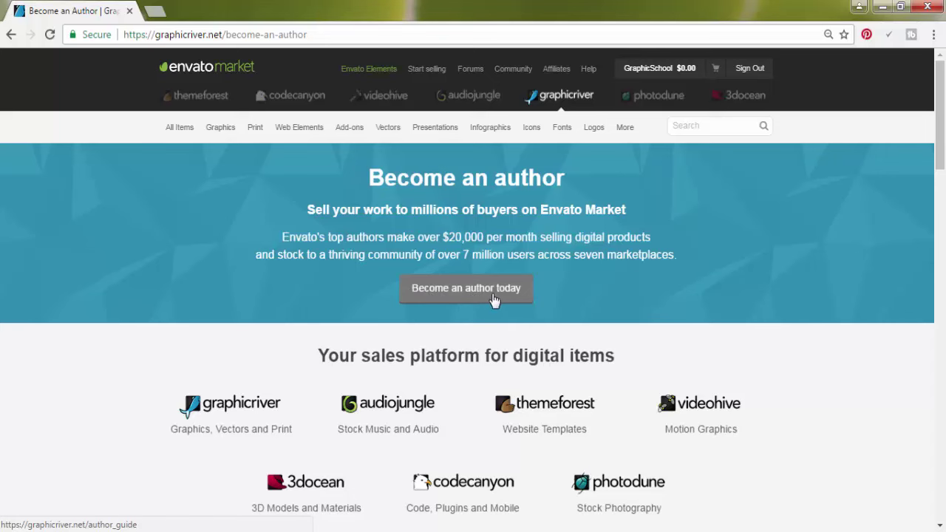
# Start becoming an author and scroll the Author Guide to its 'What now?' section.
pyautogui.click(467, 289)
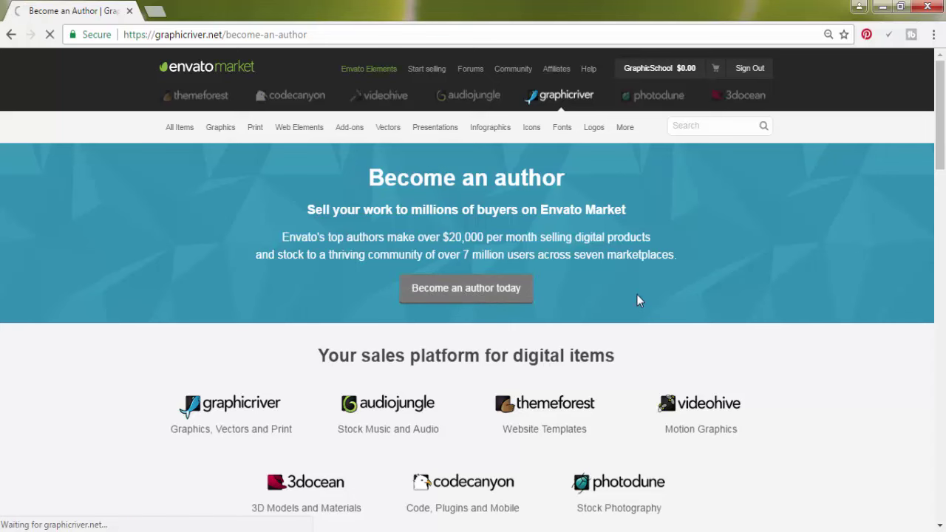
pyautogui.scroll(-1, 633, 297)
pyautogui.scroll(-2, 633, 297)
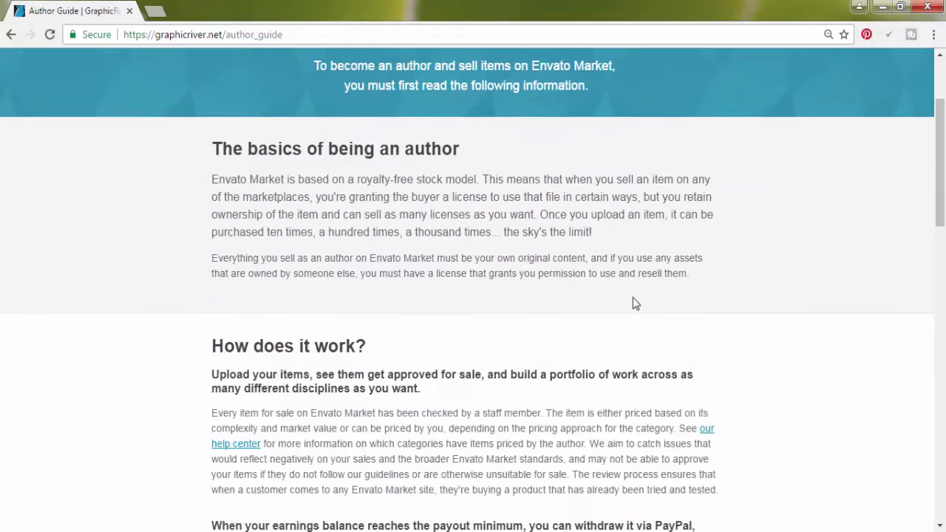
pyautogui.scroll(-1, 632, 297)
pyautogui.scroll(2, 633, 297)
pyautogui.scroll(-1, 489, 284)
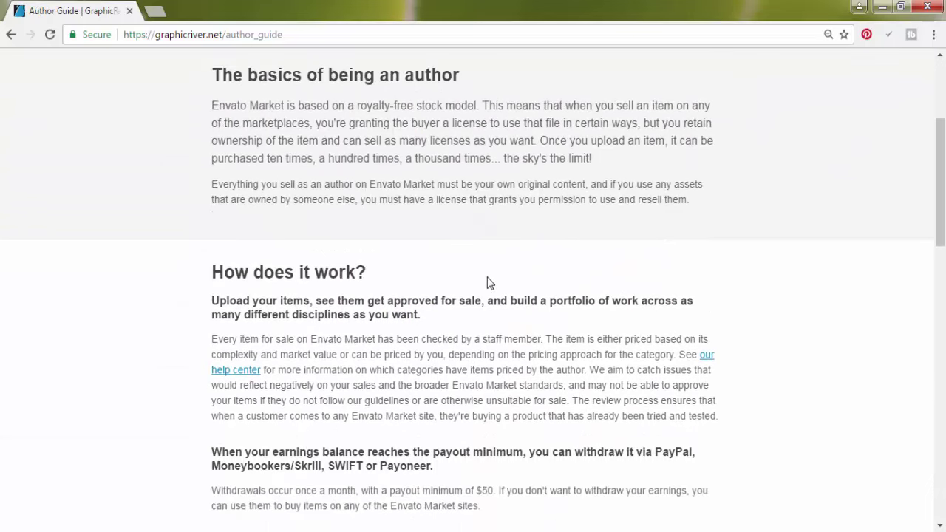
pyautogui.scroll(-3, 488, 283)
pyautogui.scroll(-4, 487, 281)
pyautogui.scroll(-4, 489, 281)
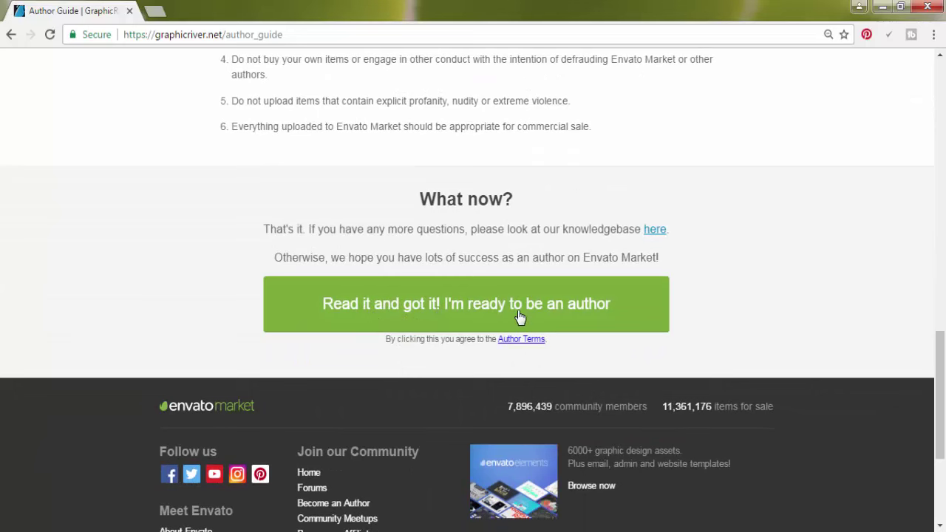
# Confirm 'Read it and got it! I'm ready to be an author' to reach the exclusivity agreement page.
pyautogui.click(401, 314)
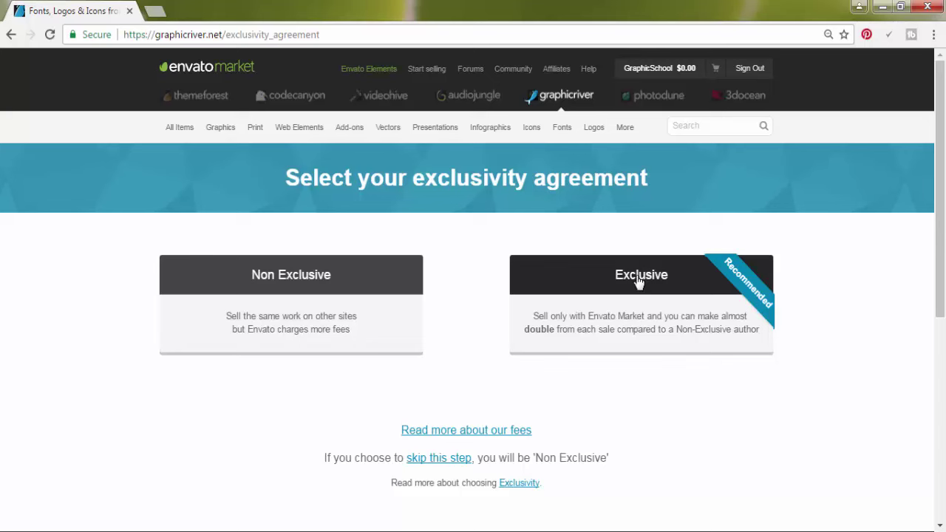
# Choose the Exclusive agreement and confirm with 'Yes, I'm happy!'.
pyautogui.click(642, 280)
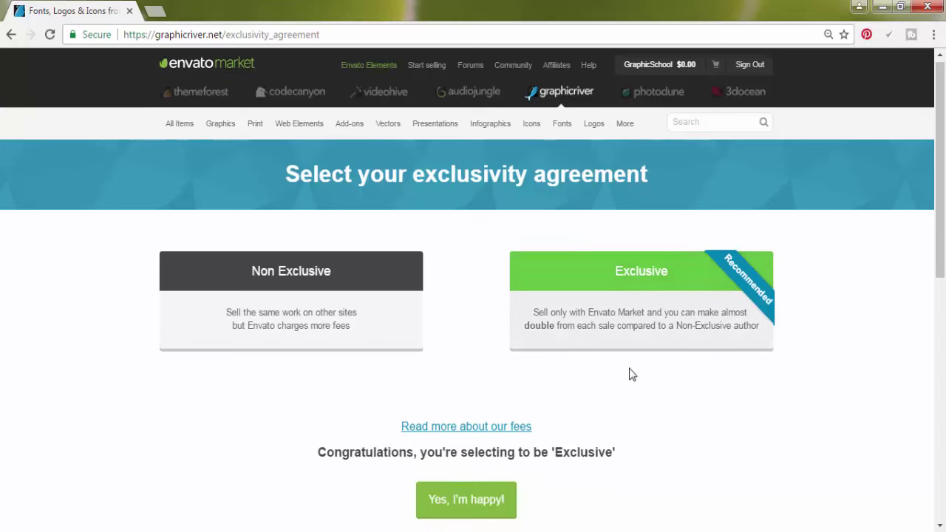
pyautogui.scroll(-2, 629, 374)
pyautogui.click(486, 358)
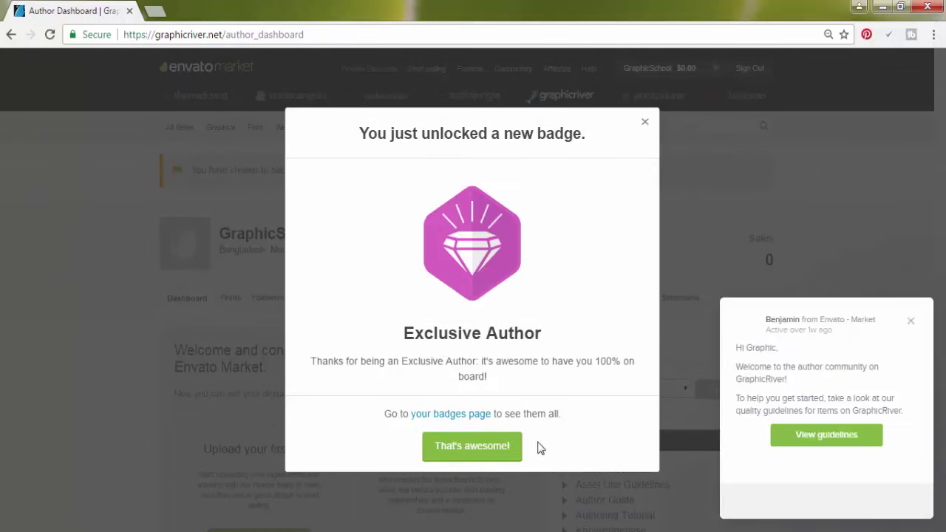
# Dismiss the new-badge popup with 'That's awesome!' and scroll the dashboard.
pyautogui.click(484, 449)
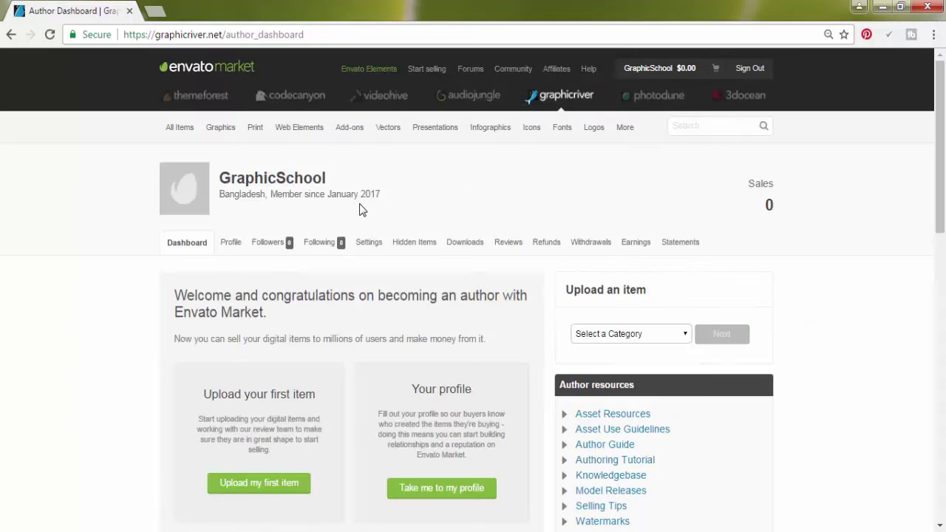
pyautogui.scroll(-3, 555, 258)
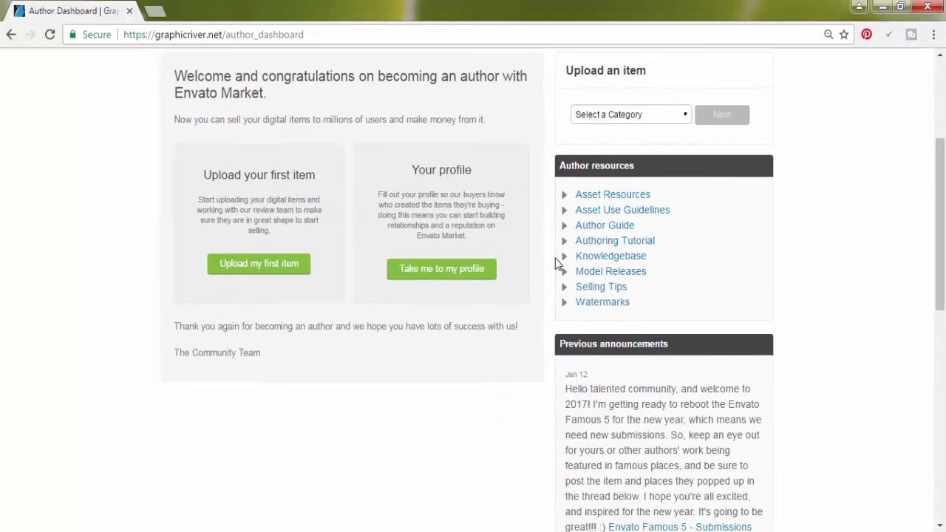
pyautogui.scroll(3, 468, 281)
pyautogui.scroll(-2, 485, 280)
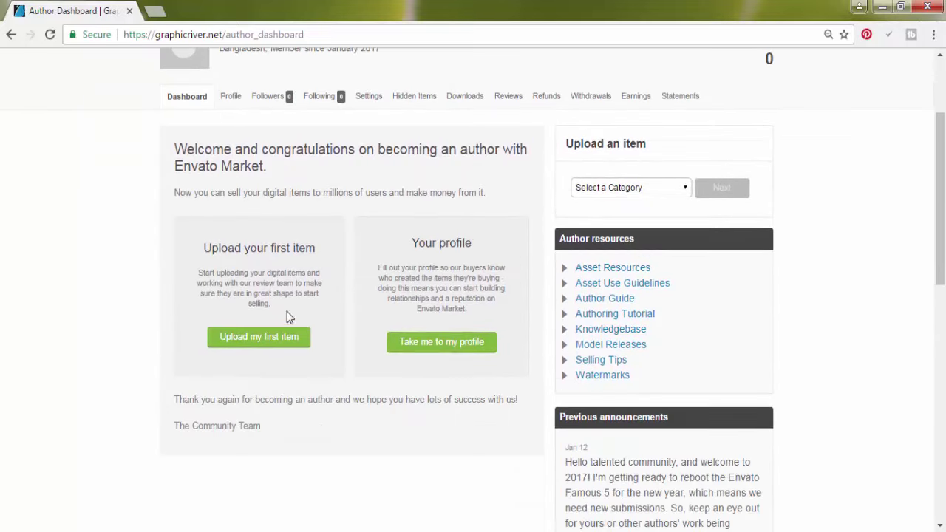
# Highlight the welcome text, the uploading-items paragraph and the Your profile section.
pyautogui.moveTo(212, 249); pyautogui.dragTo(304, 262)
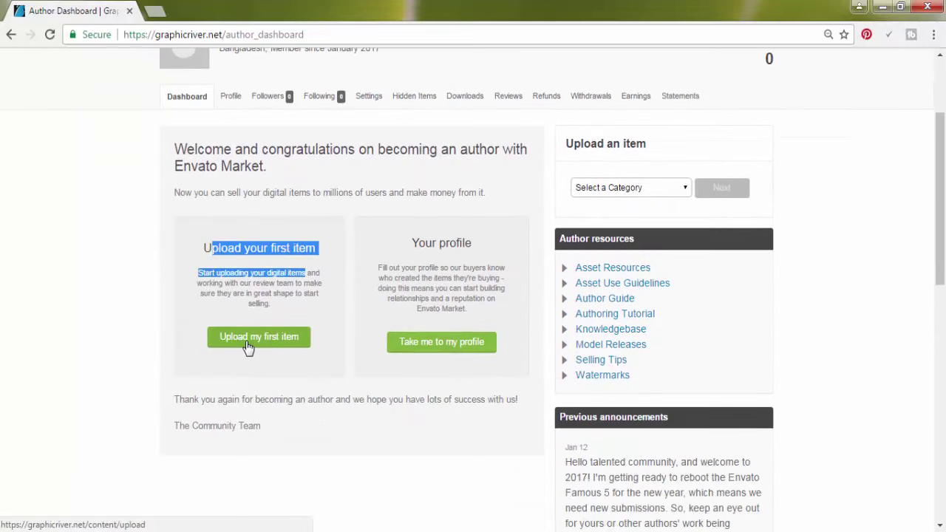
pyautogui.click(209, 263)
pyautogui.moveTo(296, 279); pyautogui.dragTo(323, 300)
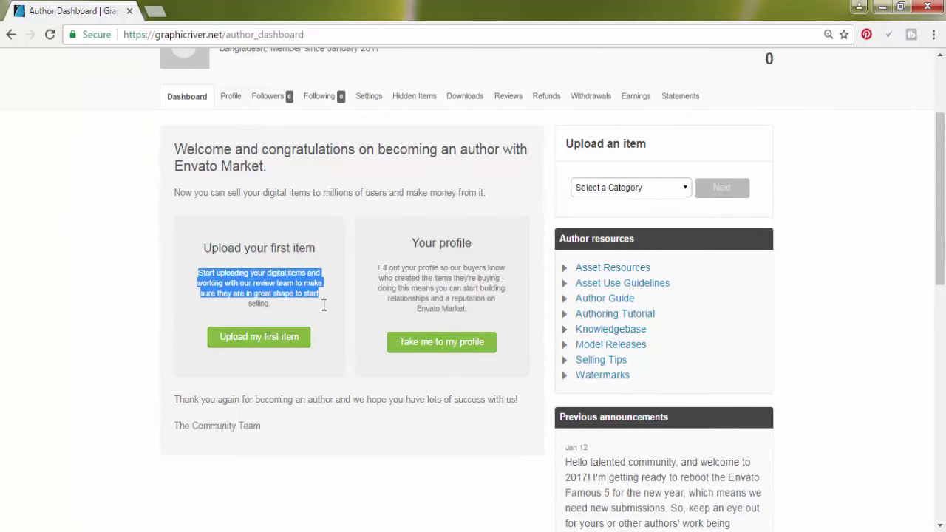
pyautogui.click(215, 296)
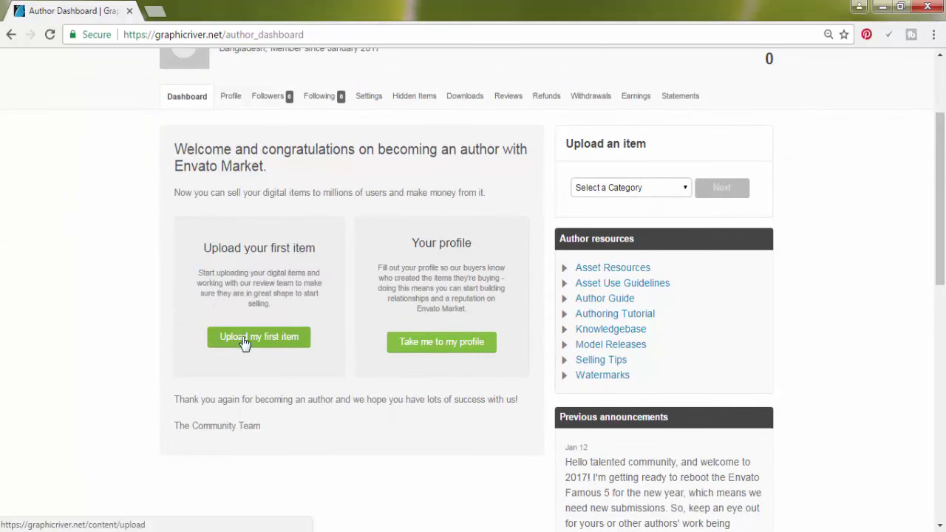
pyautogui.moveTo(407, 244); pyautogui.dragTo(445, 367)
pyautogui.scroll(2, 473, 274)
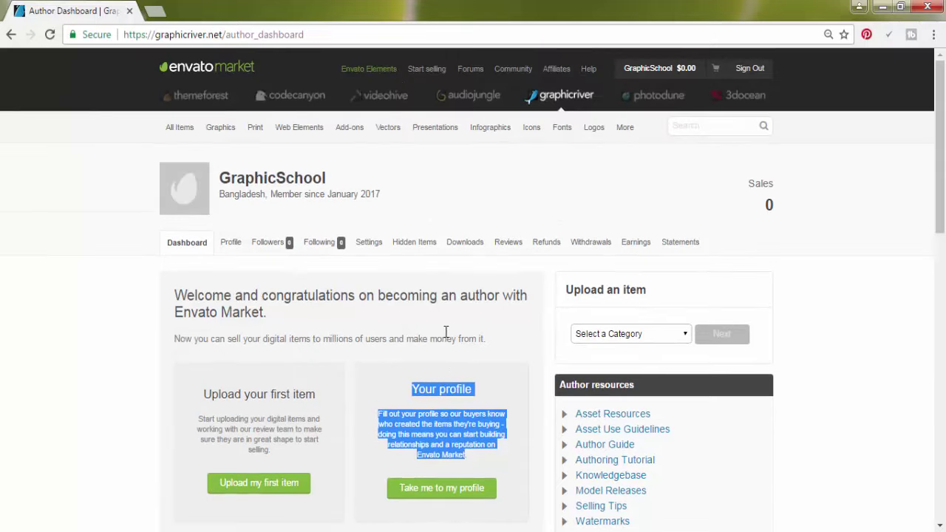
pyautogui.moveTo(647, 70)
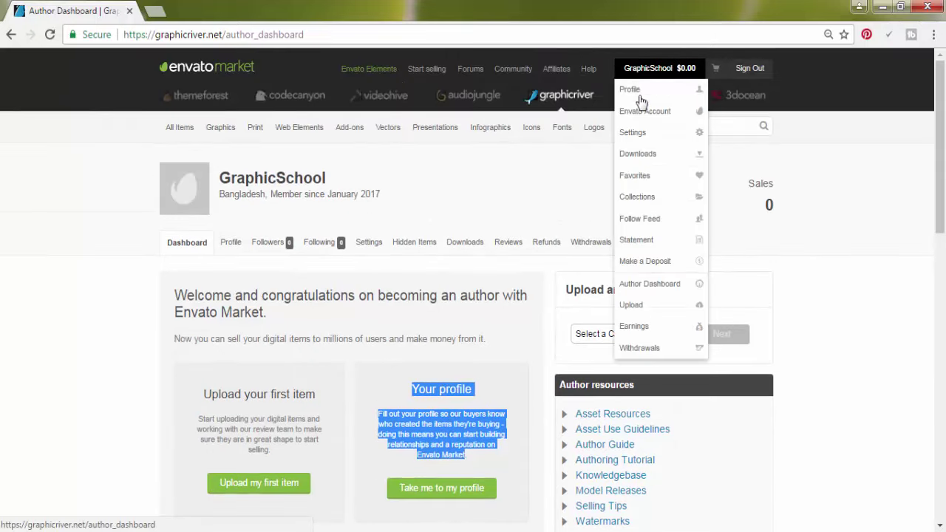
pyautogui.click(637, 92)
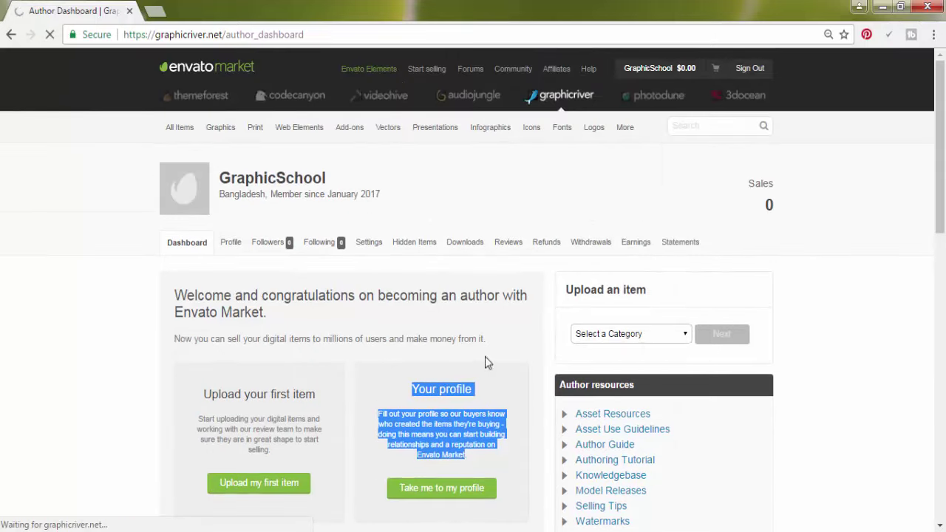
pyautogui.scroll(-2, 400, 274)
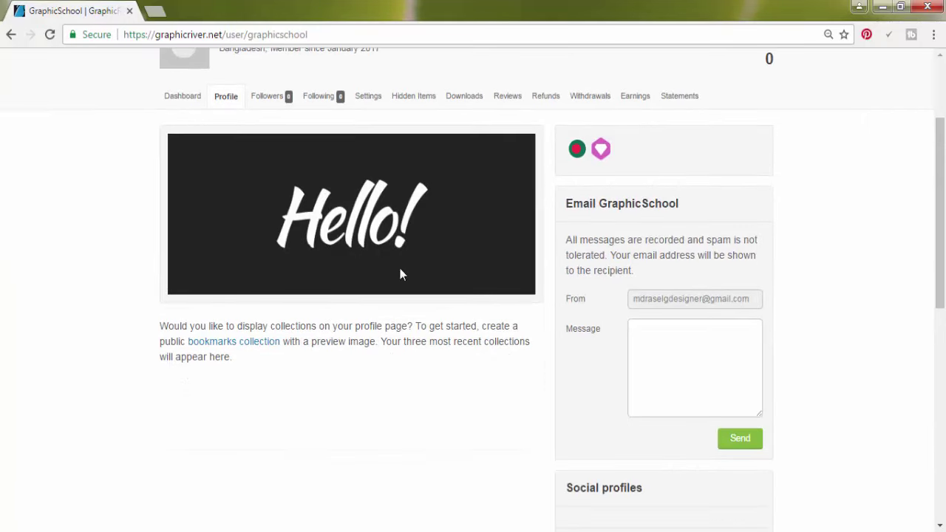
pyautogui.scroll(2, 532, 403)
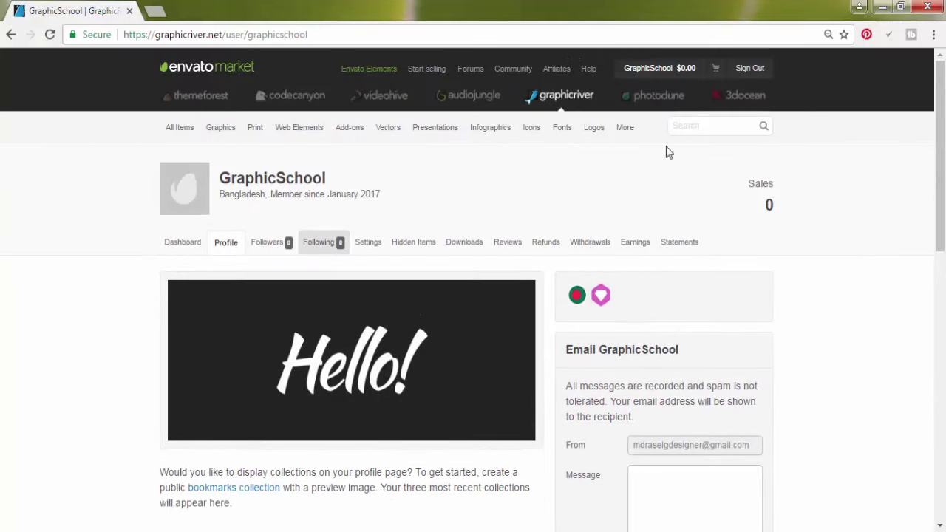
pyautogui.moveTo(649, 82)
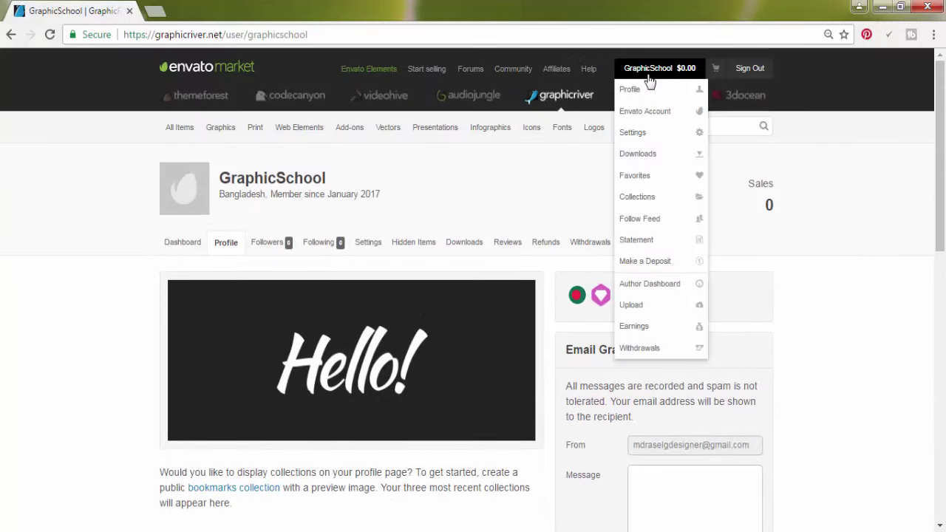
pyautogui.click(667, 287)
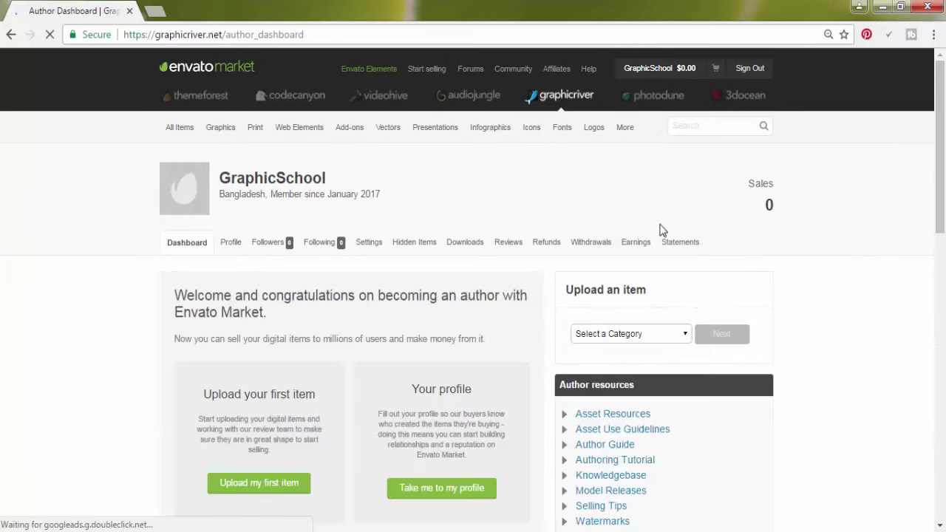
pyautogui.scroll(-1, 673, 122)
pyautogui.scroll(1, 574, 220)
pyautogui.moveTo(659, 68)
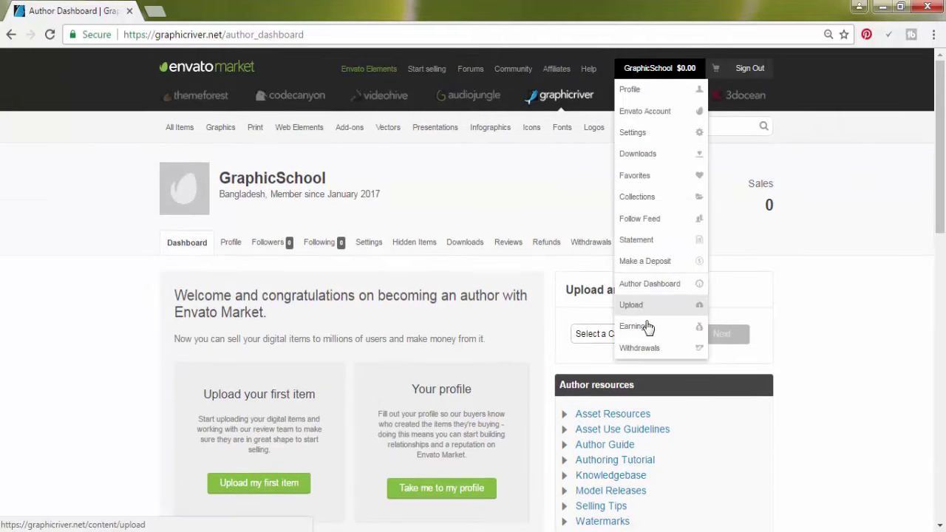
# Open Earnings from the account menu, showing $0.00 earnings, balance and sales for January 2017.
pyautogui.click(645, 334)
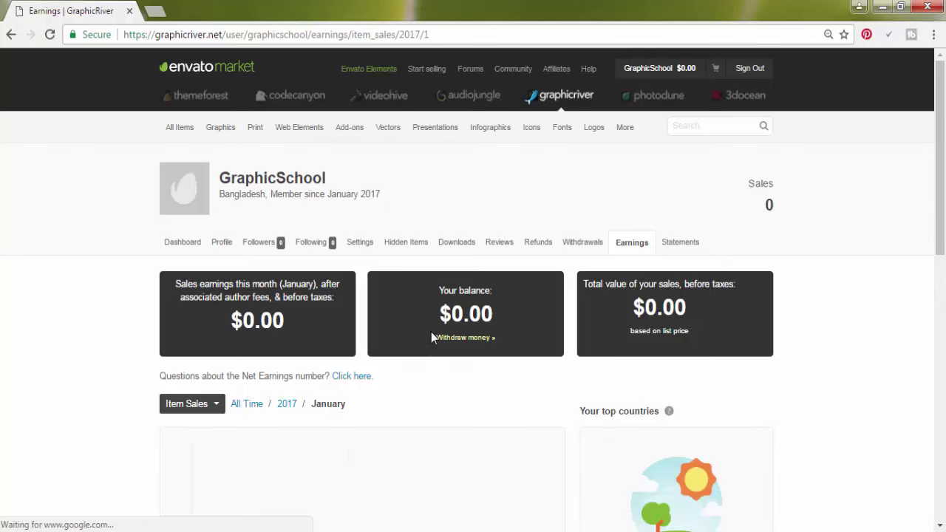
pyautogui.scroll(-2, 549, 373)
pyautogui.scroll(2, 551, 374)
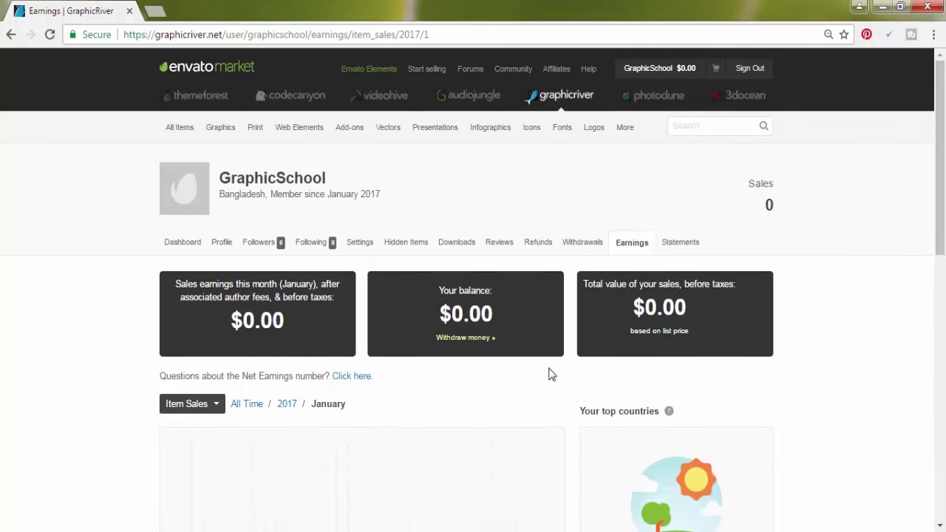